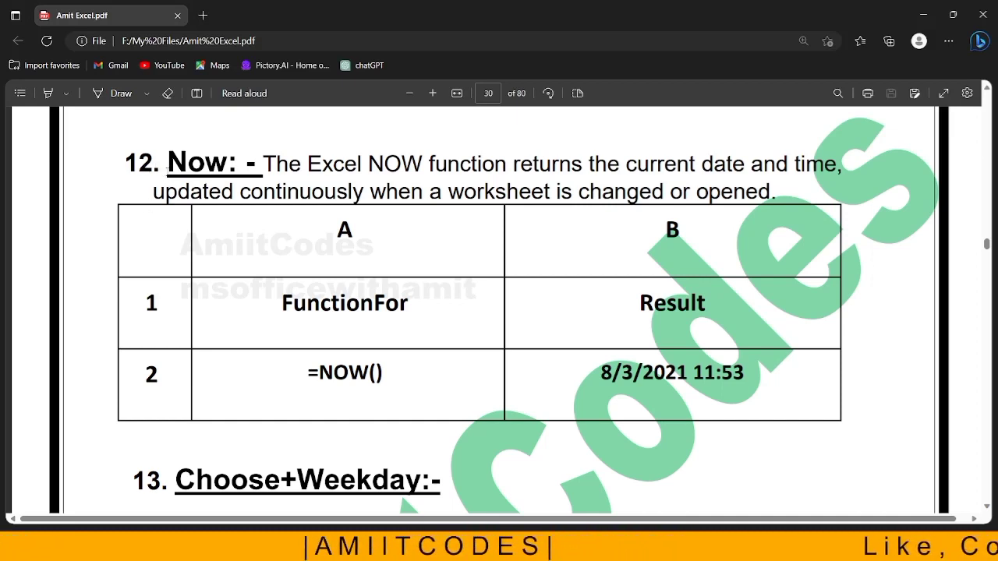
Select and deselect the word 'Now' in heading 12, then turn on Draw mode in the PDF toolbar.
drag(167, 160, 223, 170)
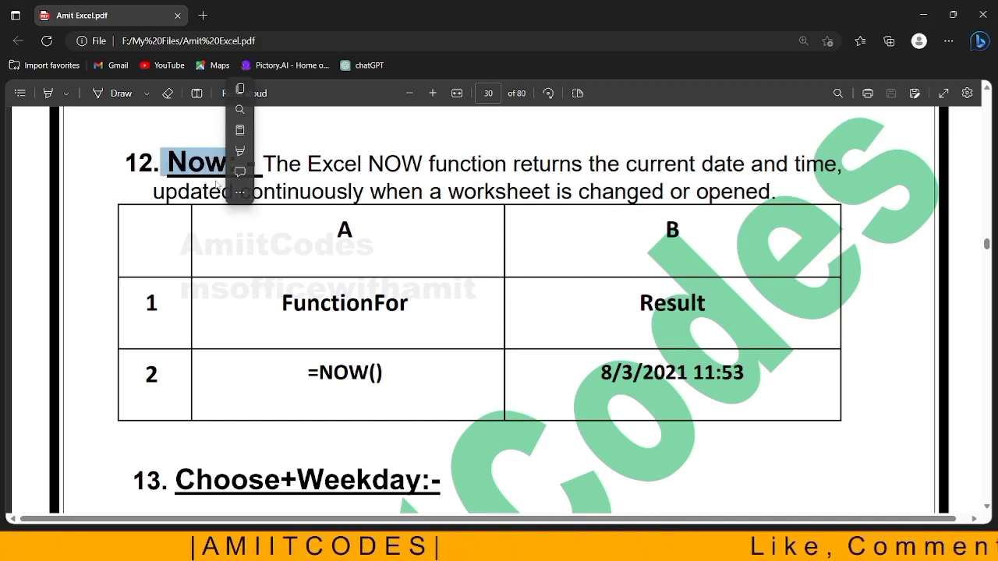
click(405, 247)
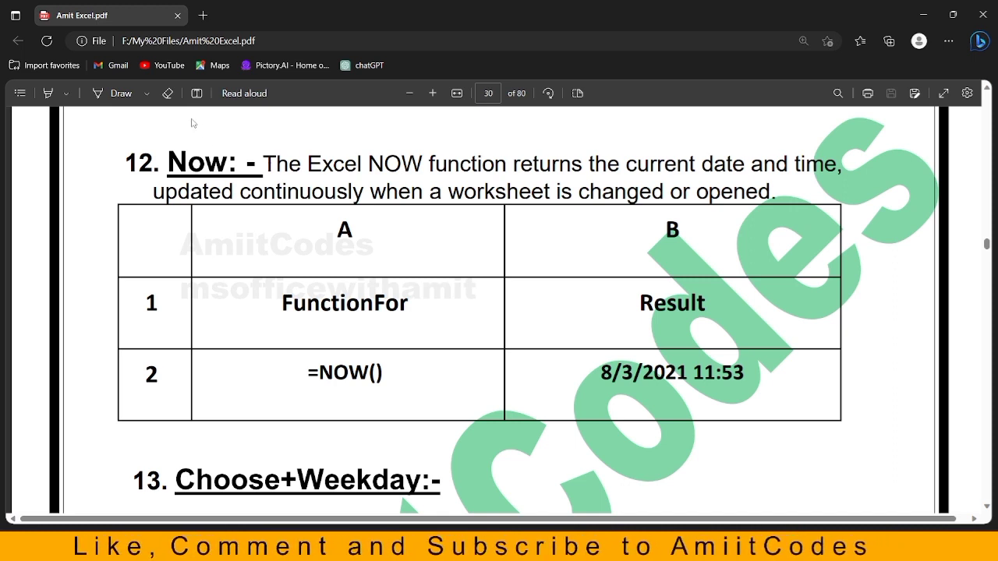
click(106, 93)
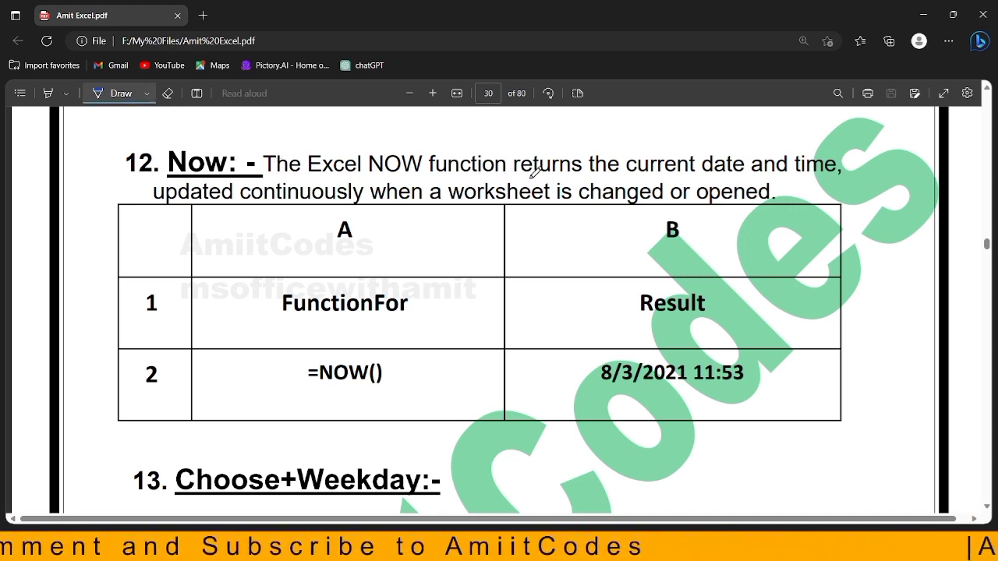
Underline the NOW function's description across both lines in ink.
drag(270, 181, 635, 180)
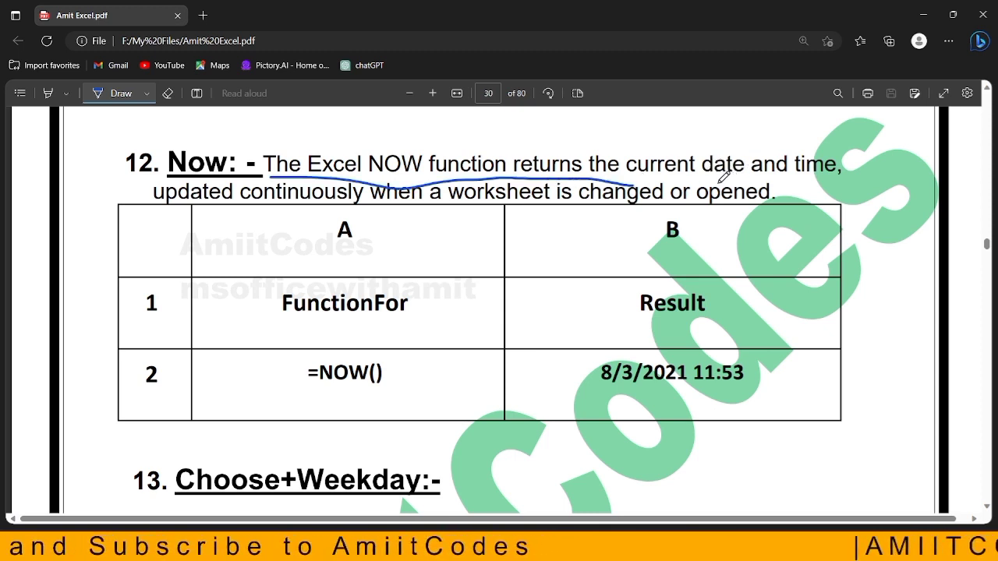
drag(716, 178, 776, 177)
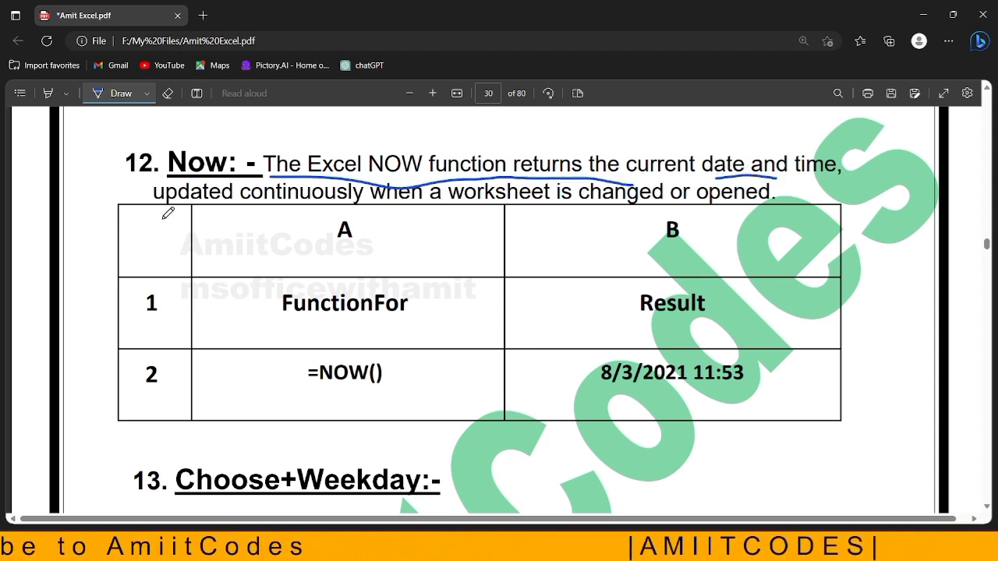
mouse_move(178, 209)
mouse_down()
mouse_move(293, 224)
mouse_move(345, 204)
mouse_move(312, 172)
mouse_move(235, 170)
mouse_move(257, 212)
mouse_move(312, 209)
mouse_up()
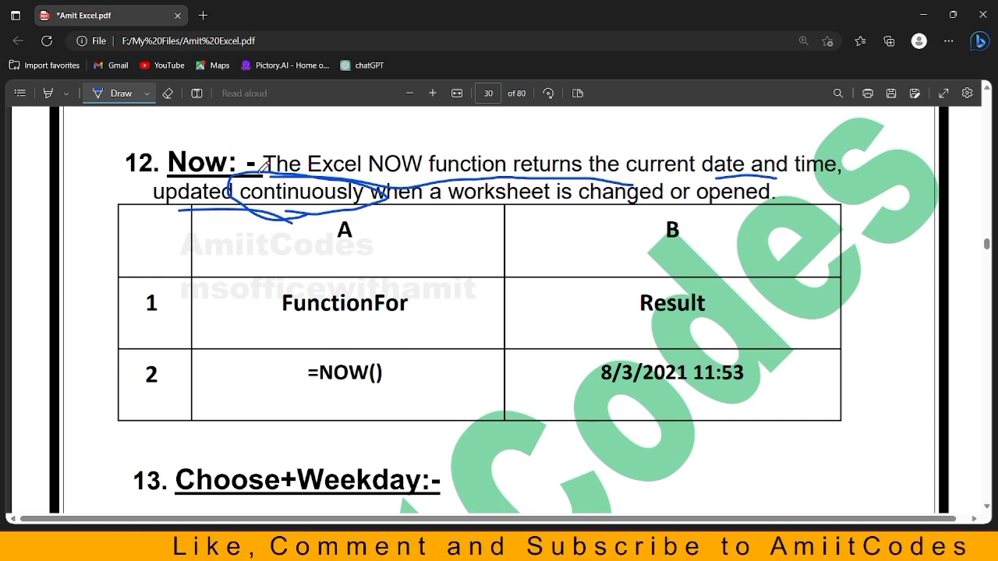
Circle the '12. Now:' heading and =NOW(), and draw an arrow to the circled result 8/3/2021 11:53.
mouse_move(246, 144)
mouse_down()
mouse_move(179, 193)
mouse_move(250, 137)
mouse_up()
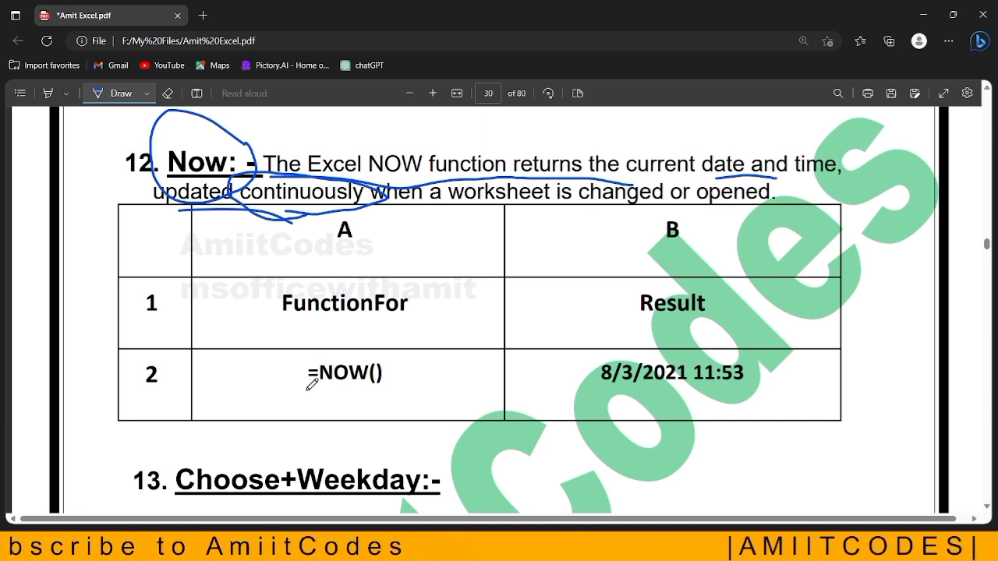
mouse_move(311, 384)
mouse_down()
mouse_move(375, 395)
mouse_move(370, 327)
mouse_move(303, 352)
mouse_move(310, 382)
mouse_up()
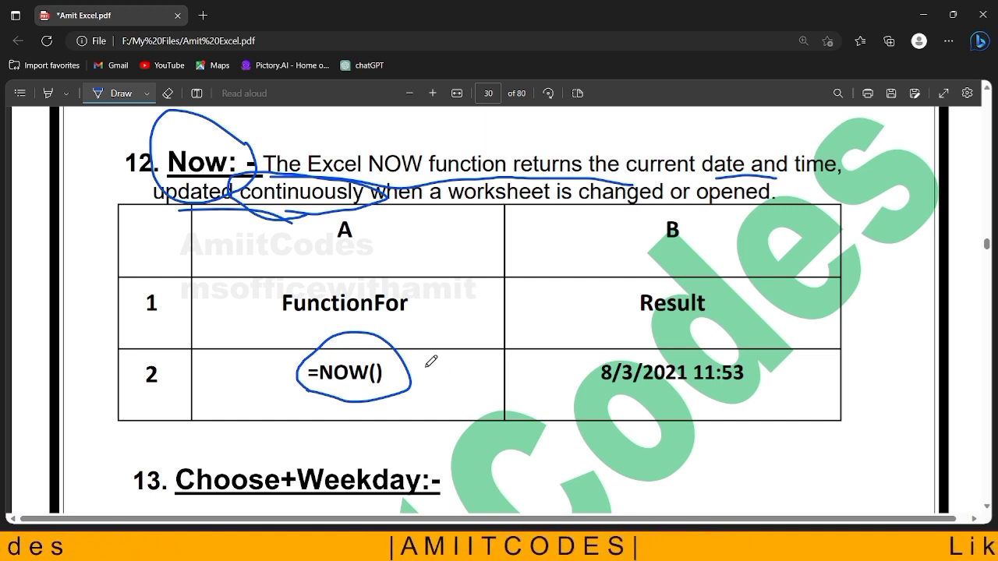
drag(425, 366, 537, 368)
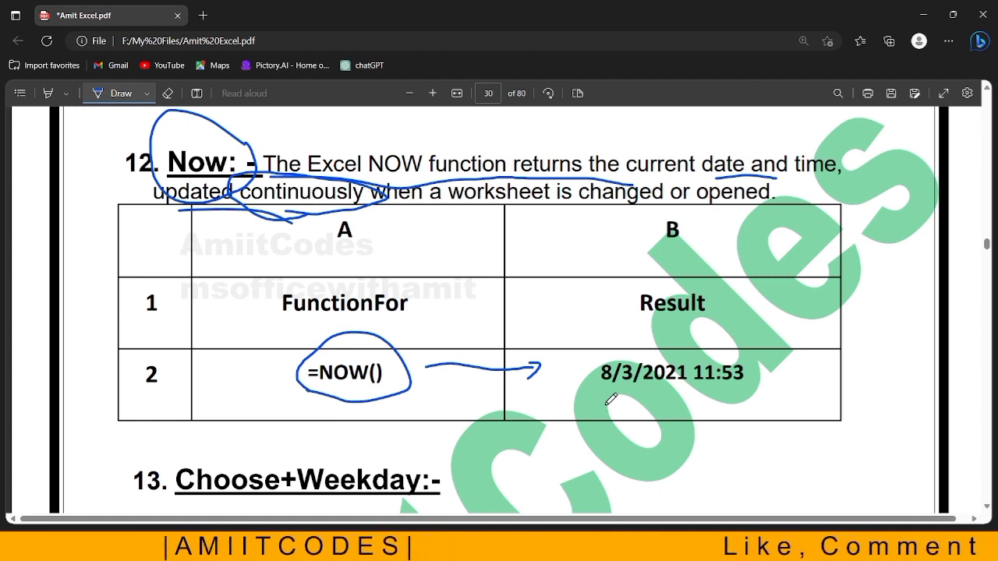
mouse_move(606, 406)
mouse_down()
mouse_move(747, 369)
mouse_move(663, 334)
mouse_move(596, 360)
mouse_move(623, 402)
mouse_up()
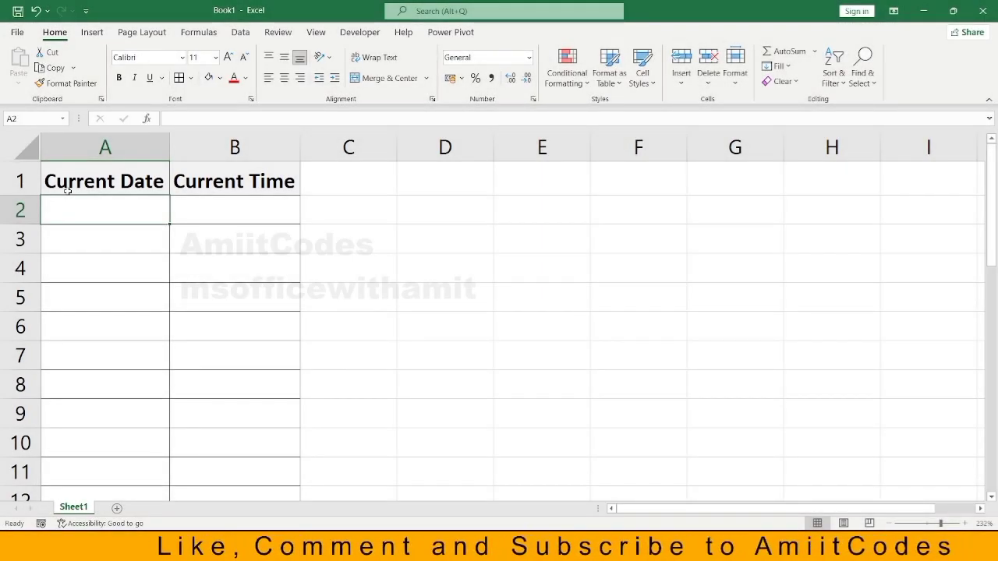
Enter =TODAY() in cell A2 using the function autocomplete.
click(104, 182)
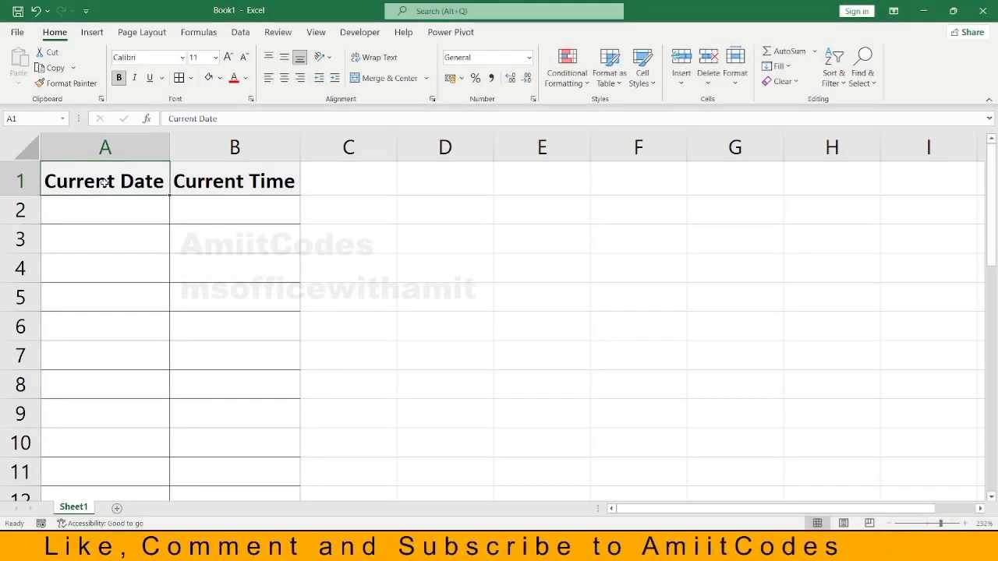
click(113, 204)
click(173, 205)
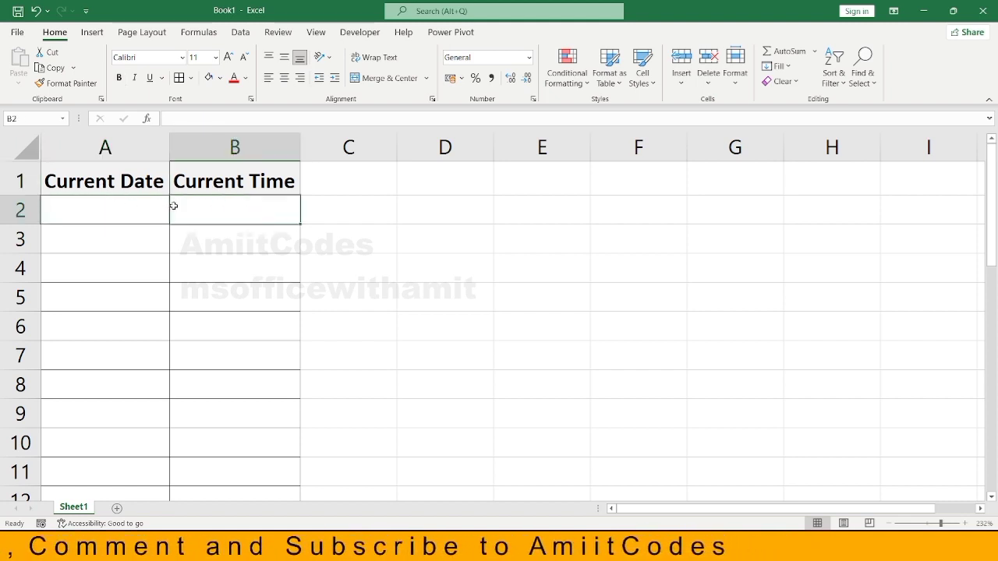
click(109, 209)
text(=t)
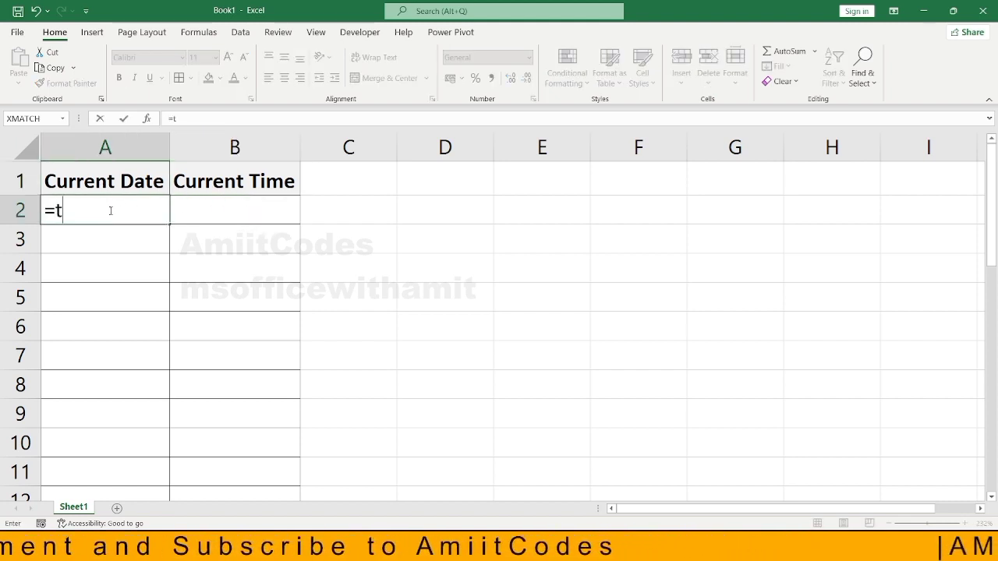
text(od)
key(Tab)
text())
key(Return)
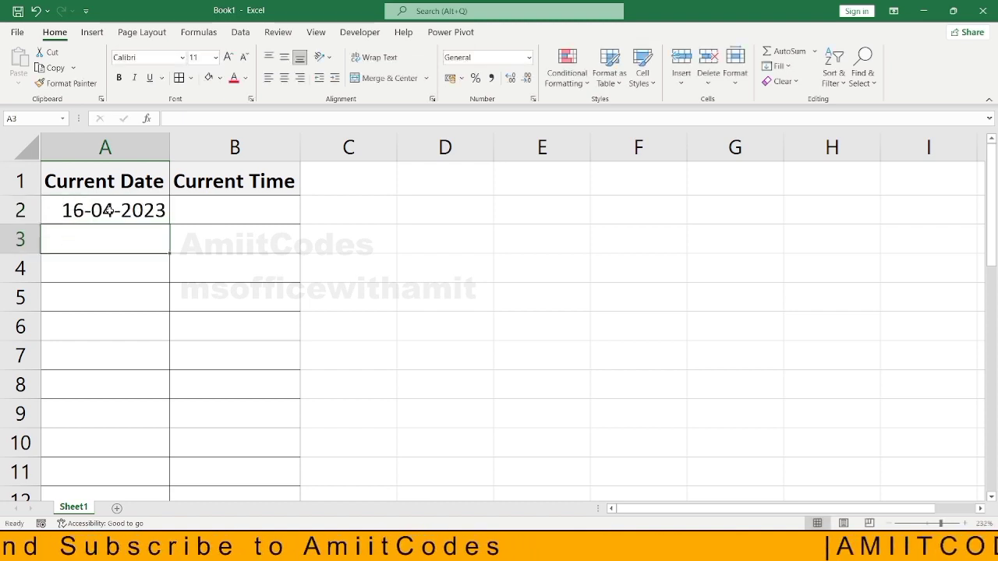
Fill the TODAY formula from A2 down to row 31, each showing 16-04-2023.
click(109, 211)
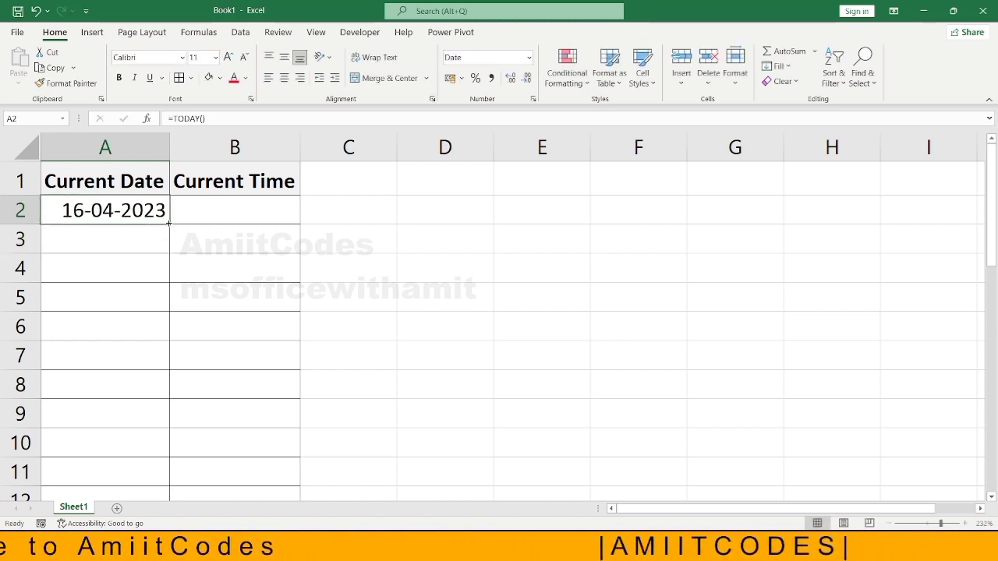
drag(169, 223, 160, 513)
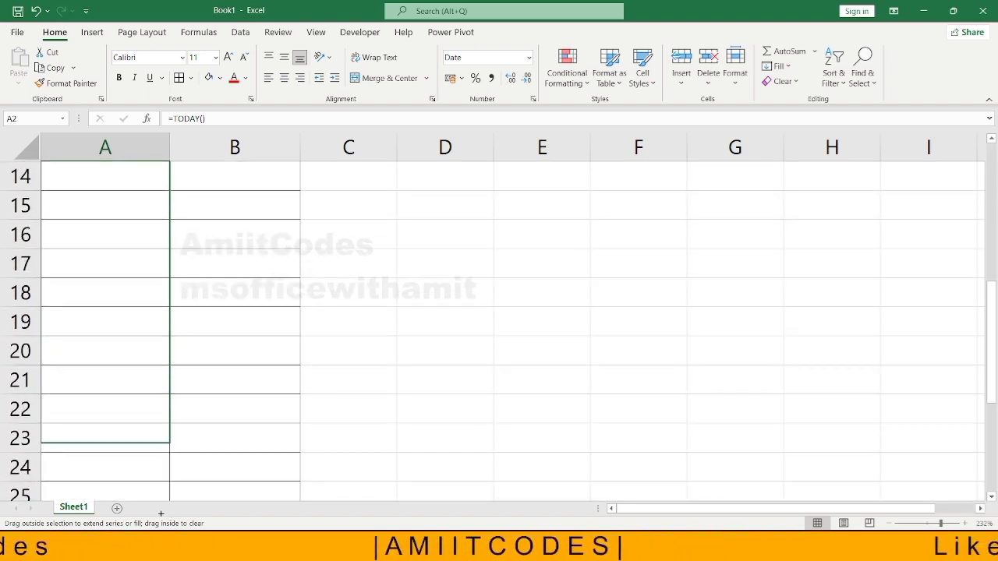
drag(160, 513, 163, 466)
scroll(161, 461, up, 7)
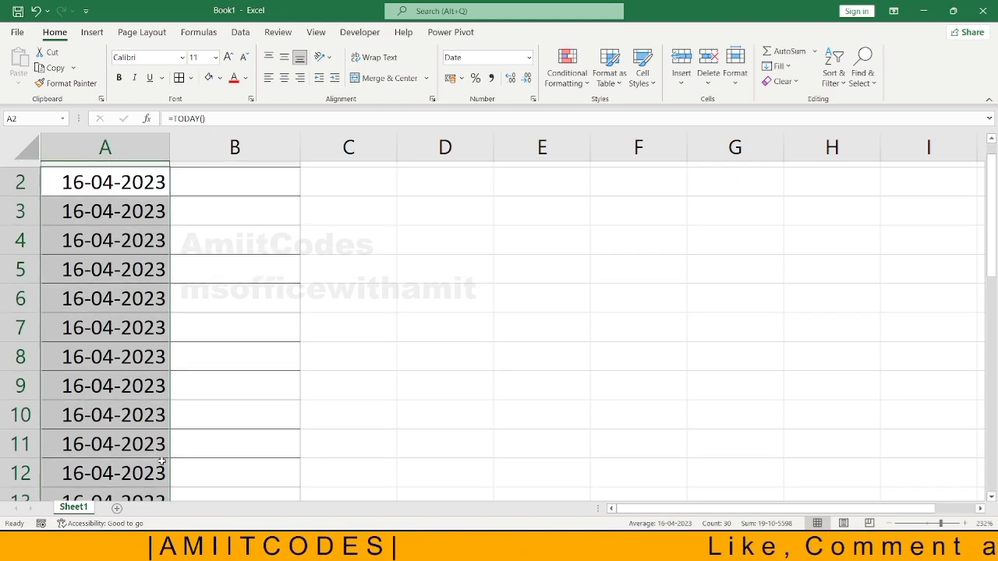
scroll(162, 460, up, 1)
click(93, 221)
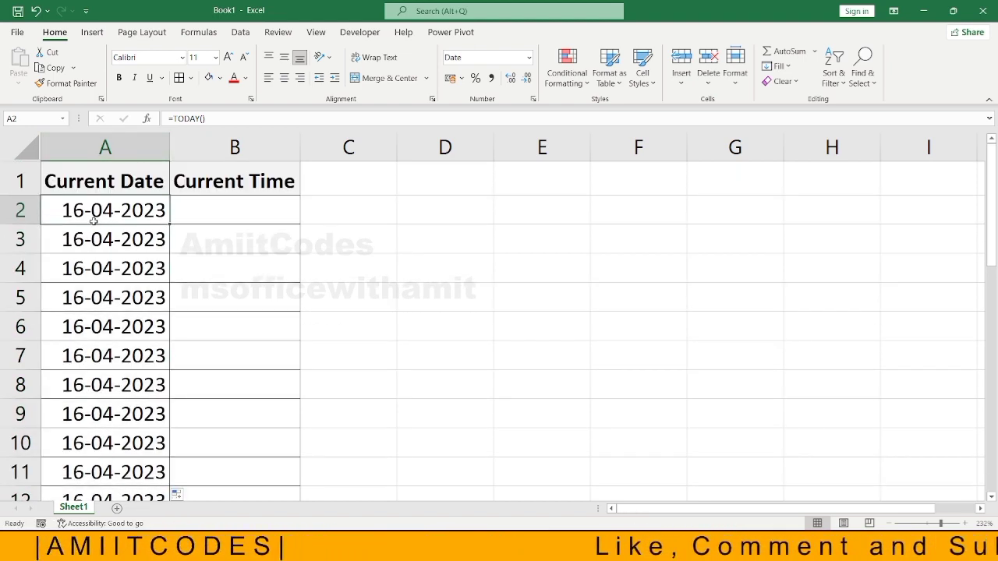
click(184, 216)
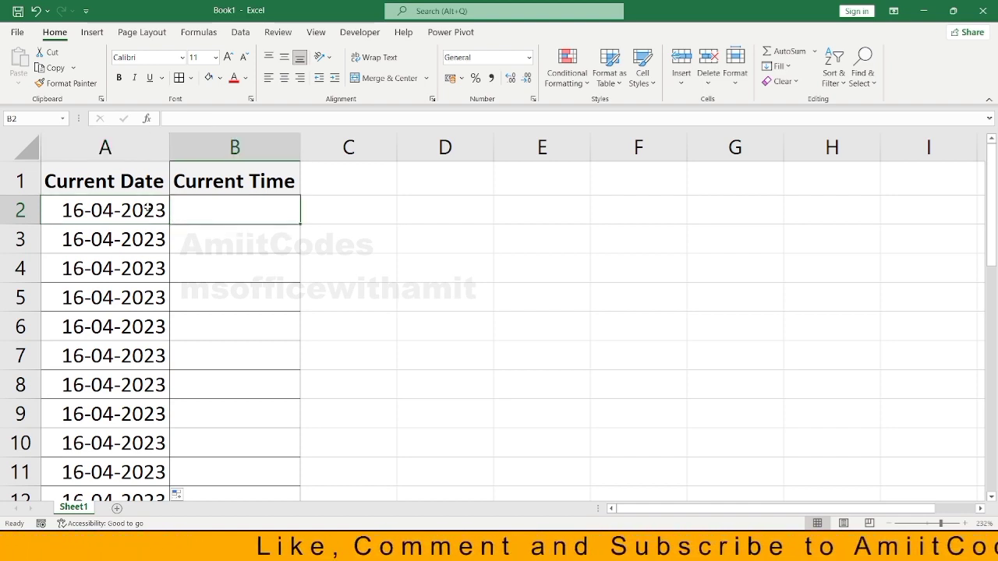
click(148, 208)
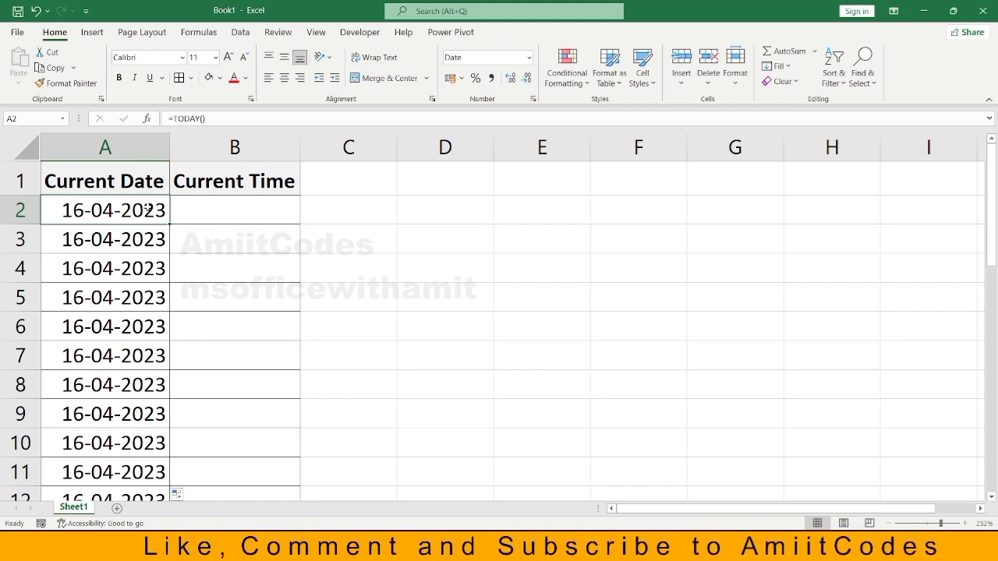
click(207, 200)
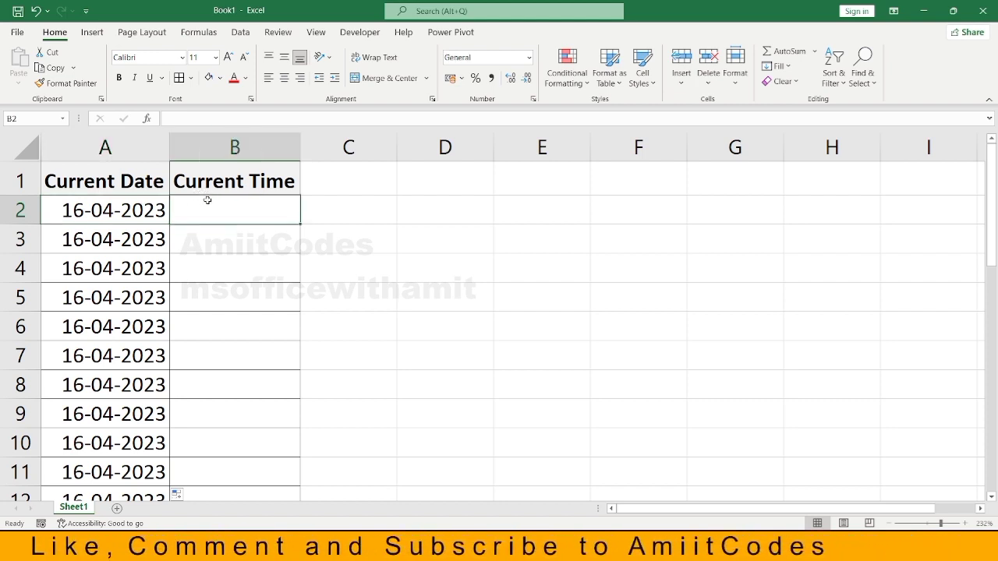
text(=)
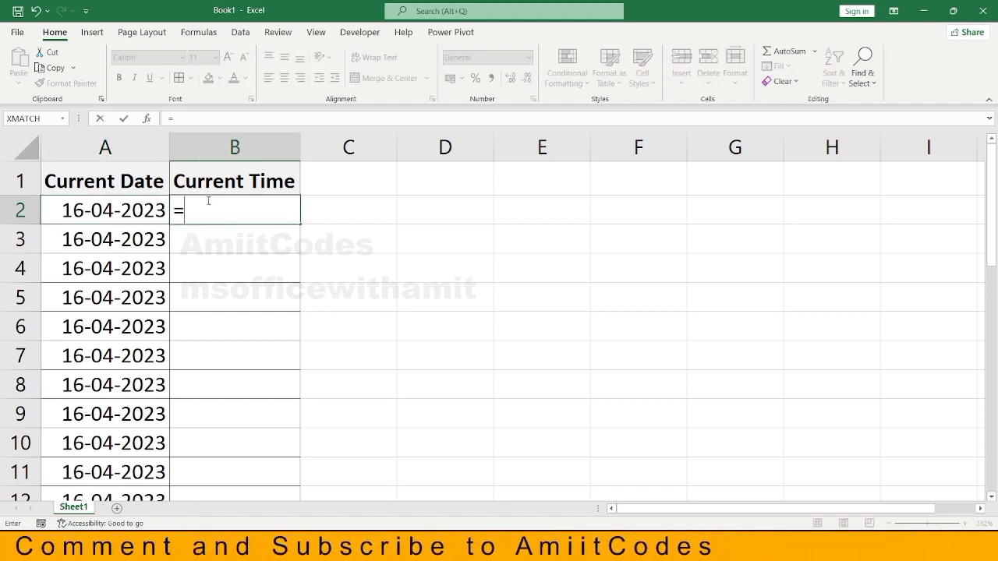
text(now)
key(Tab)
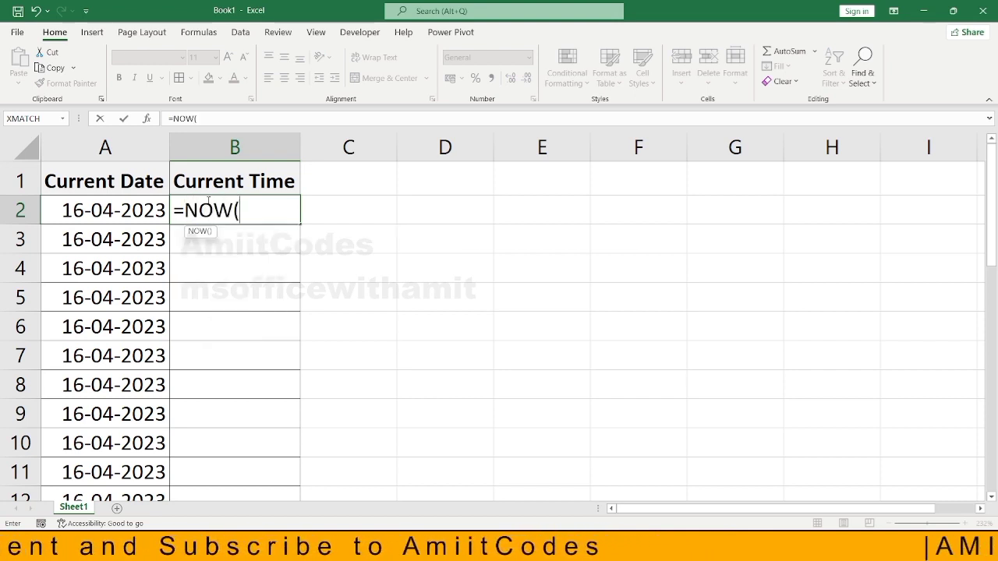
text())
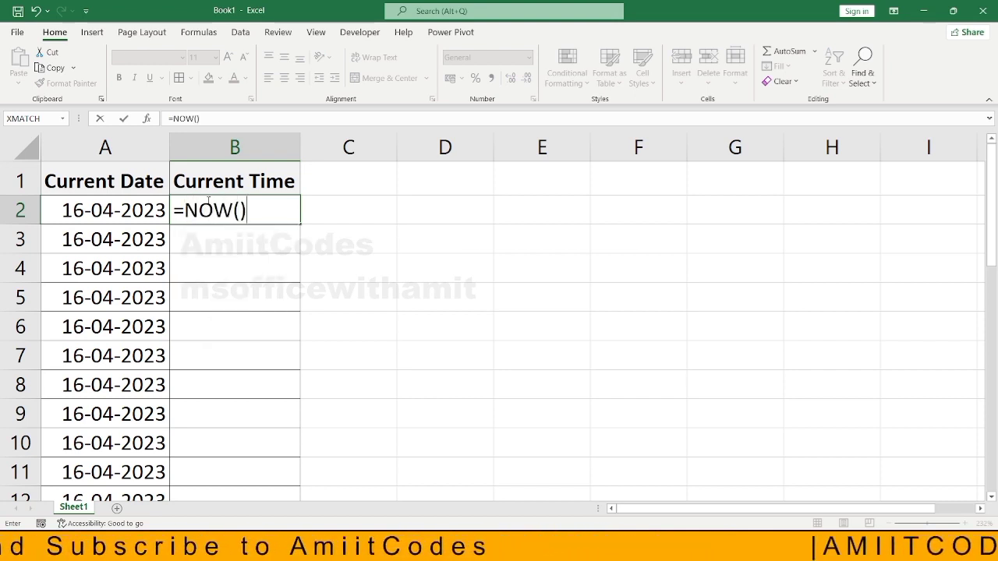
key(Return)
click(197, 207)
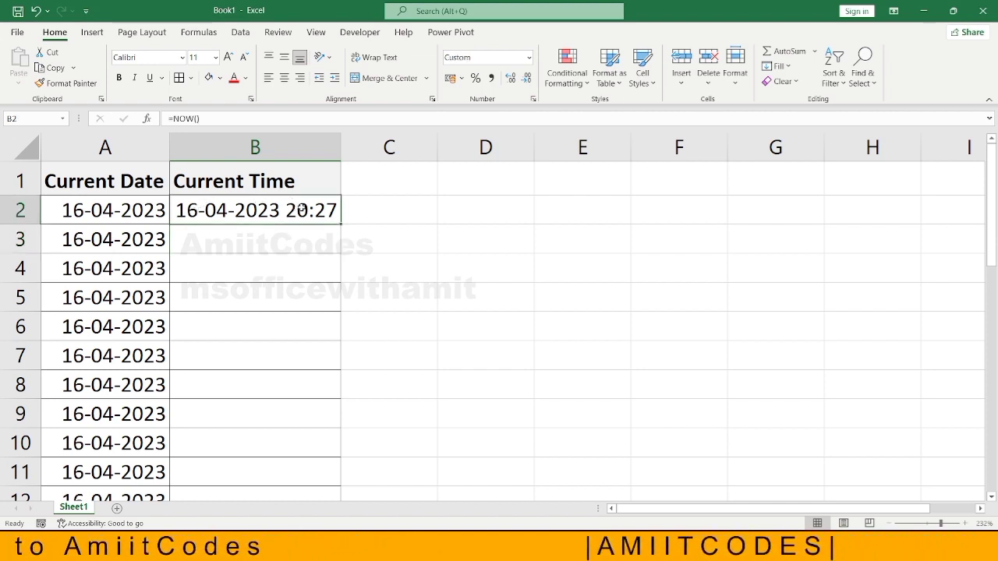
click(267, 184)
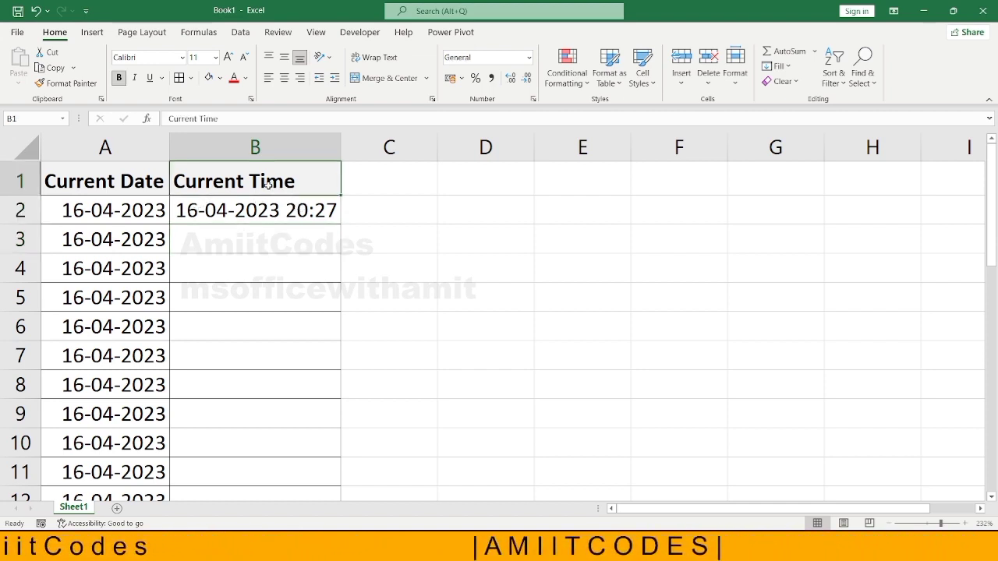
click(267, 202)
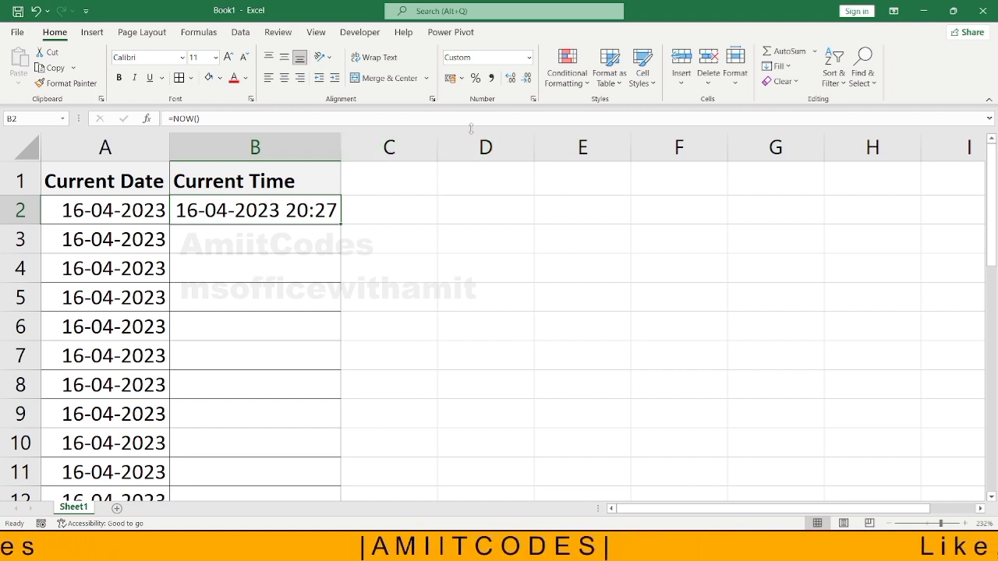
Give cell B2 the custom number format hh:mm in Format Cells.
click(533, 99)
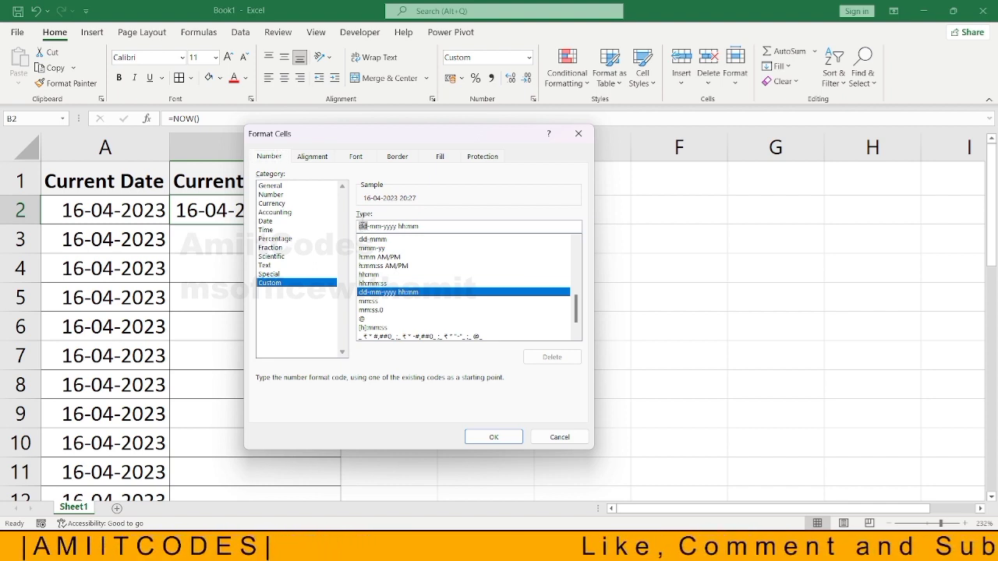
drag(387, 134, 212, 121)
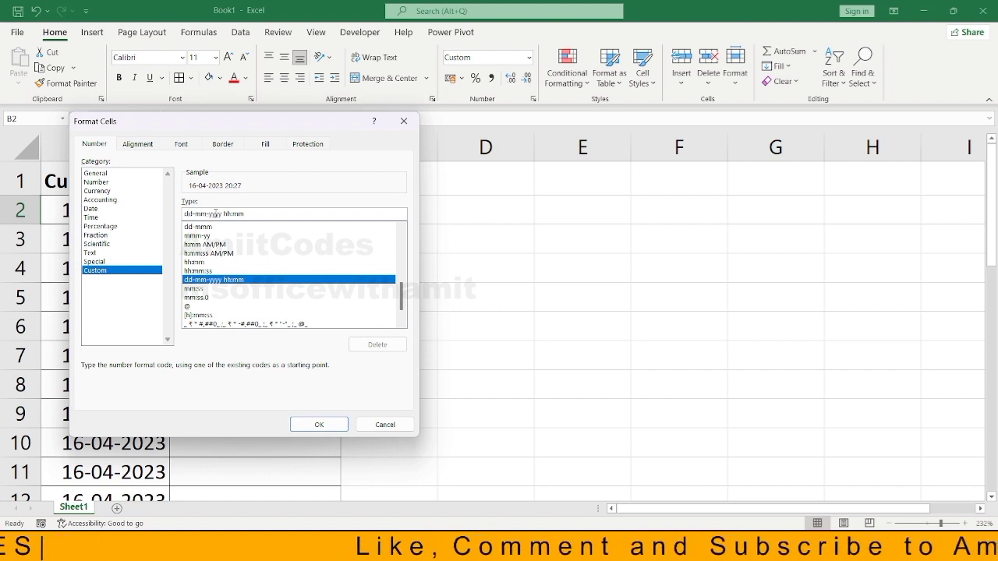
drag(224, 214, 183, 216)
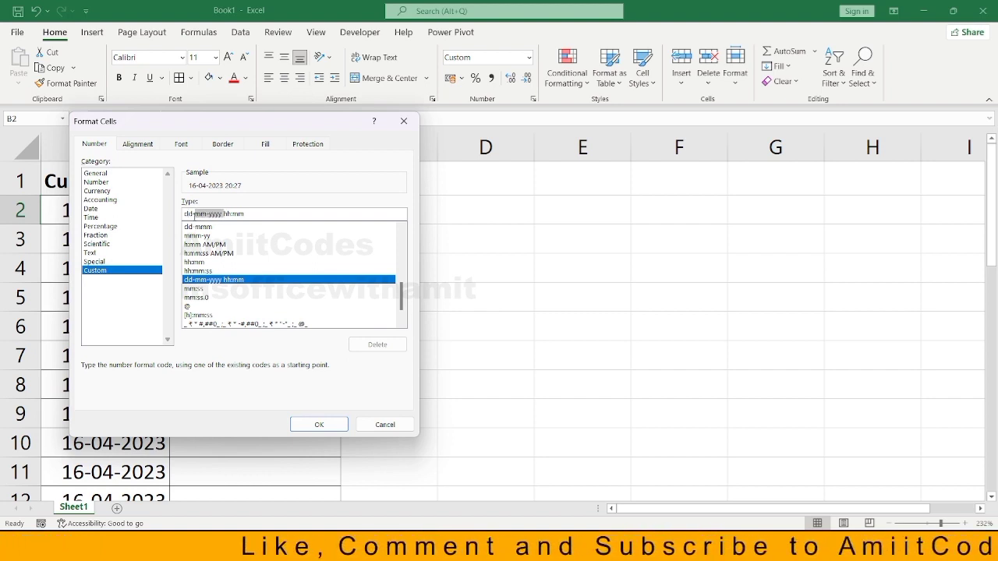
key(BackSpace)
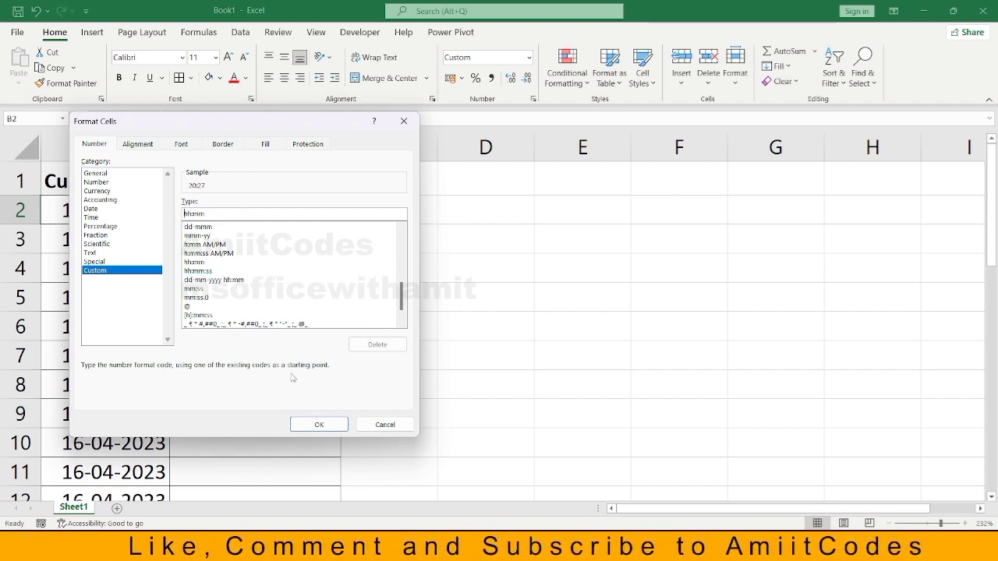
click(318, 424)
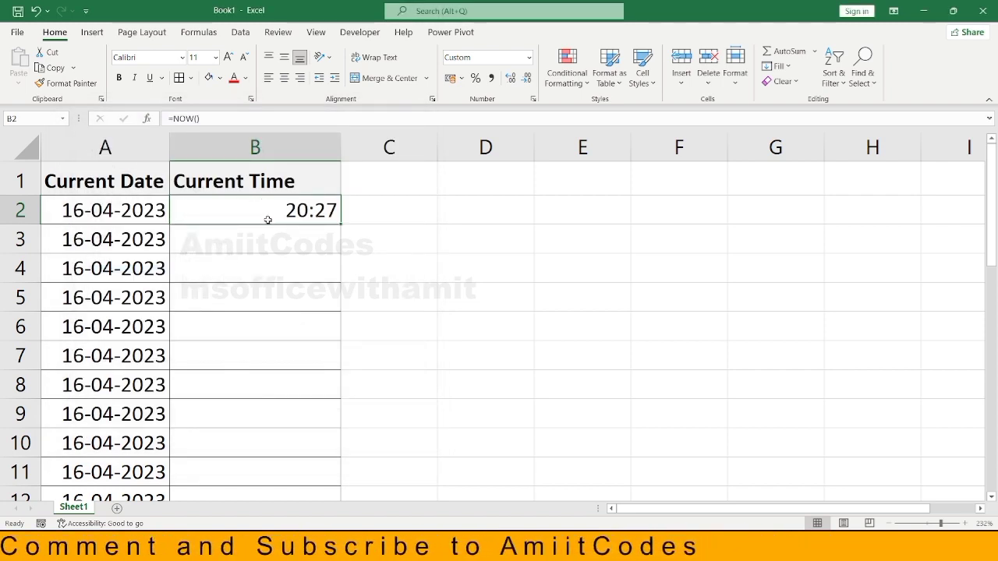
Copy the NOW formula down column B so every row shows 20:27.
double_click(340, 226)
click(381, 226)
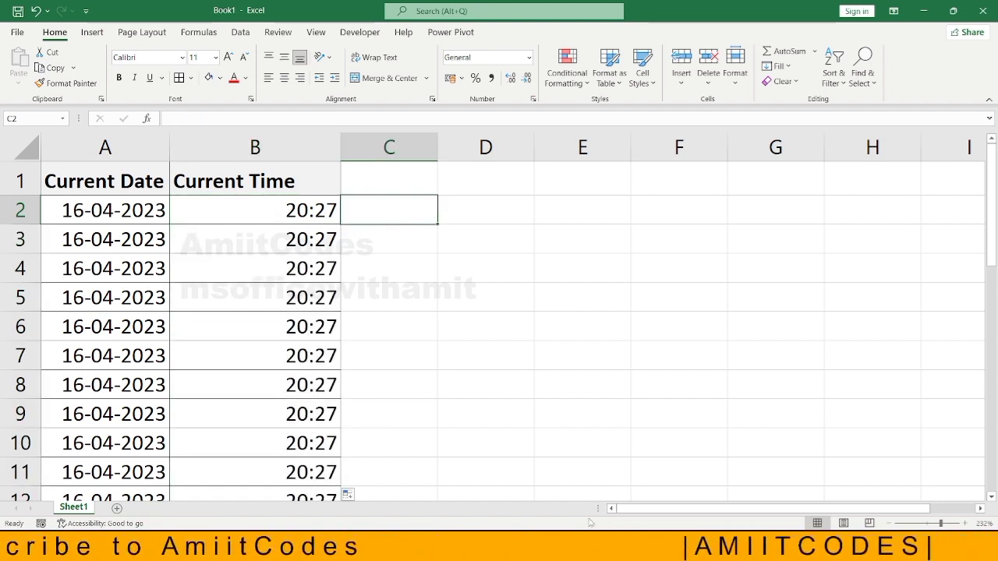
key(alt+Tab)
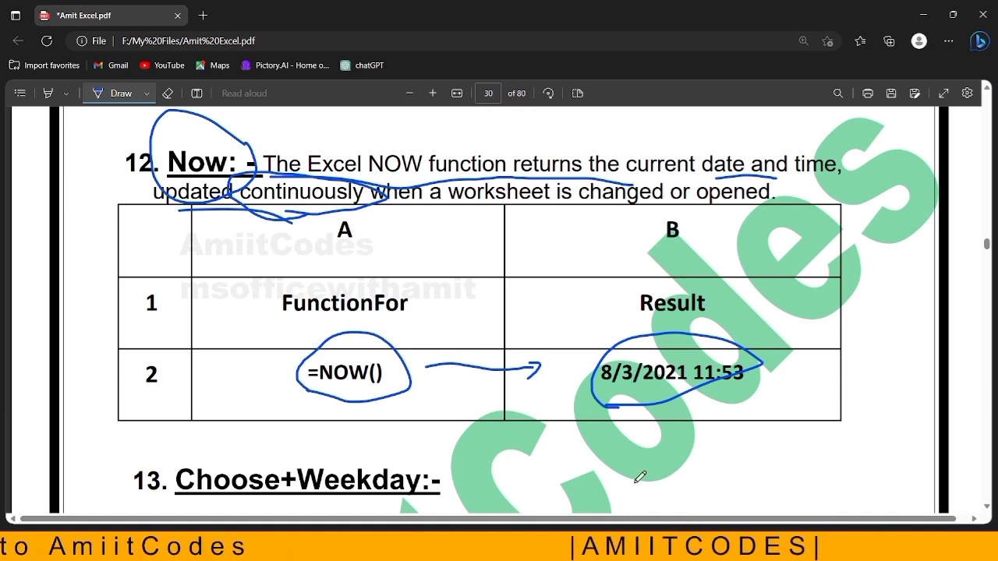
key(alt+Tab)
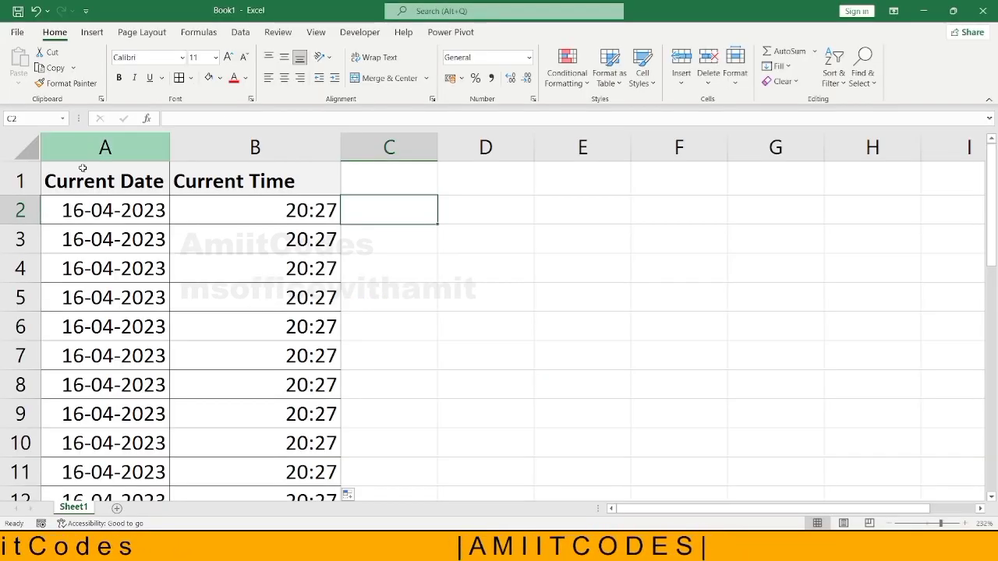
Check the A2 and B2 formulas, then recalculate with F9 so the times update to 20:28.
click(92, 215)
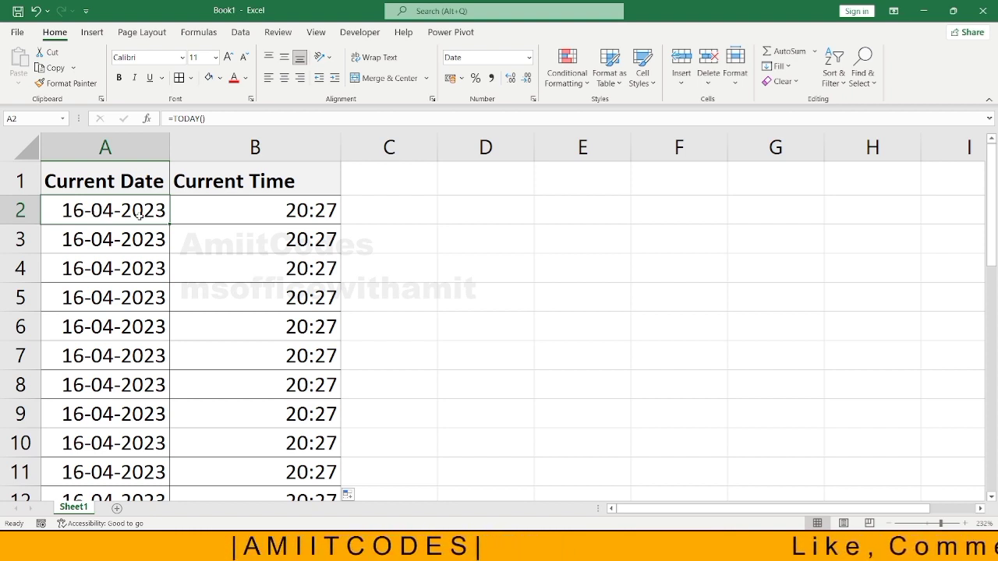
click(256, 199)
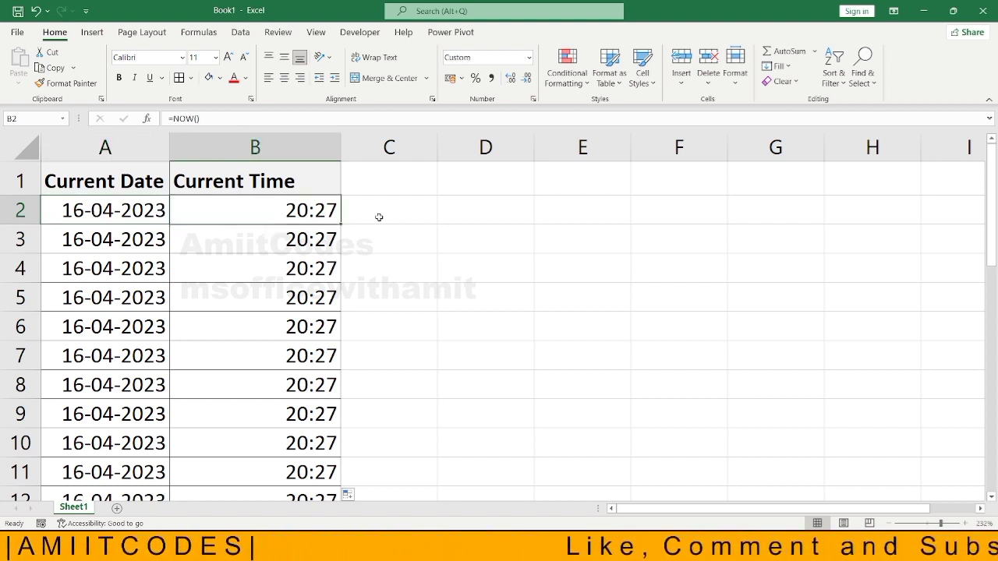
click(418, 248)
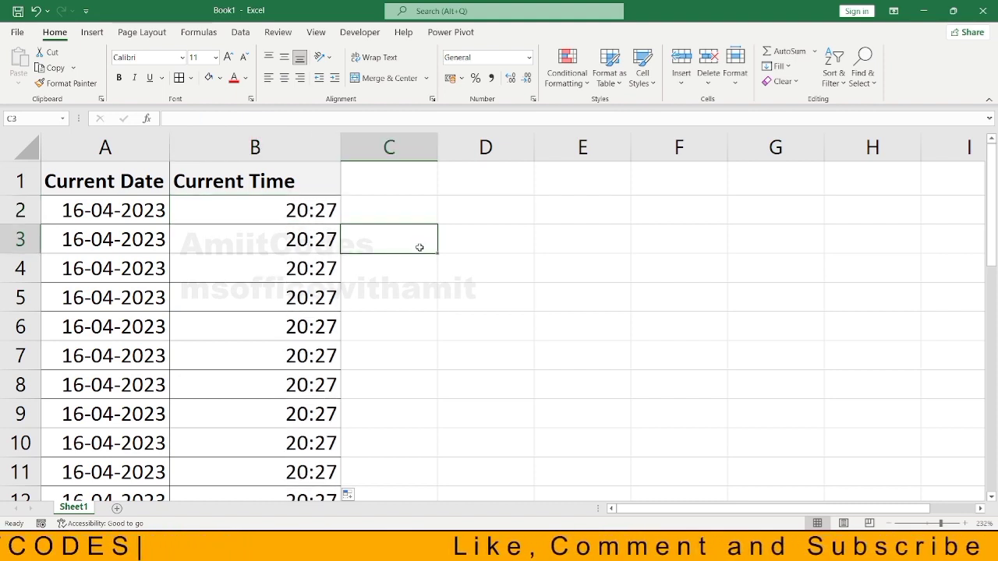
key(F9)
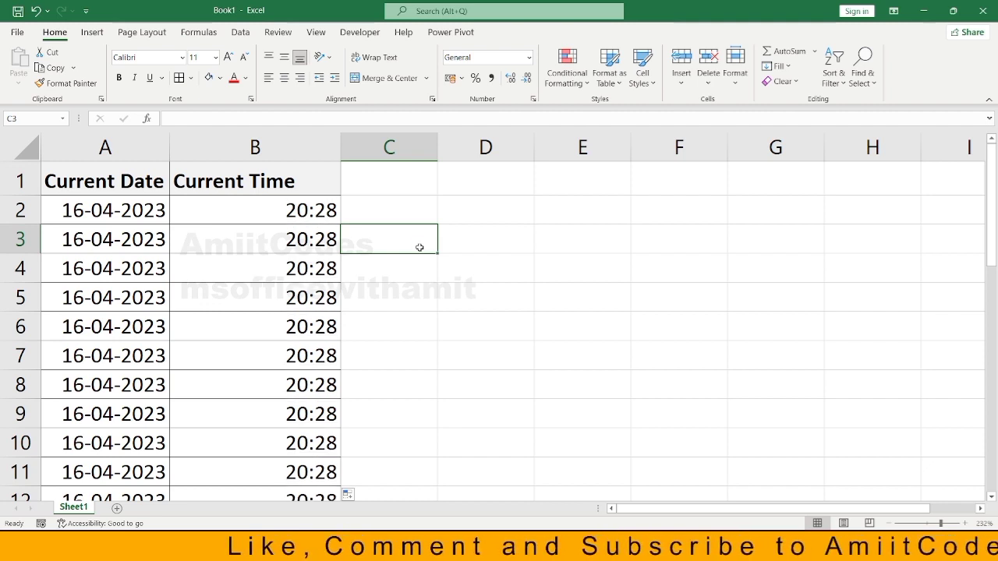
Inspect the TODAY and NOW formulas in cells A3, B2 and B3.
click(131, 230)
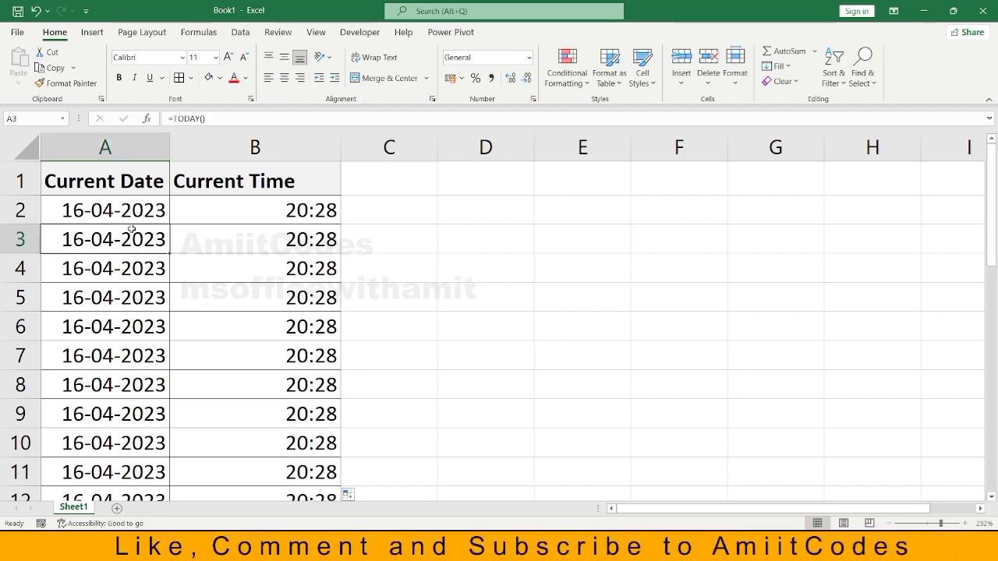
click(272, 201)
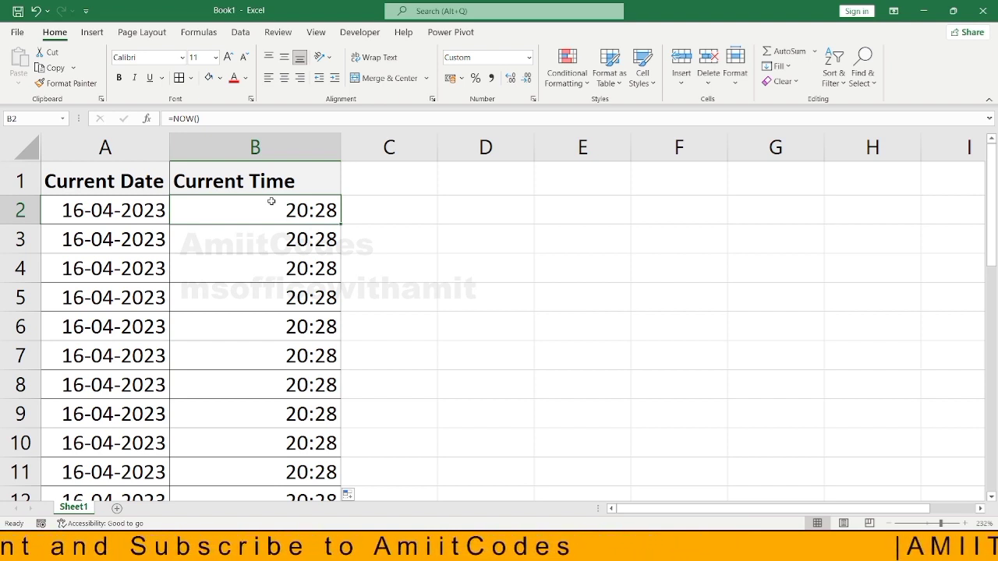
click(129, 230)
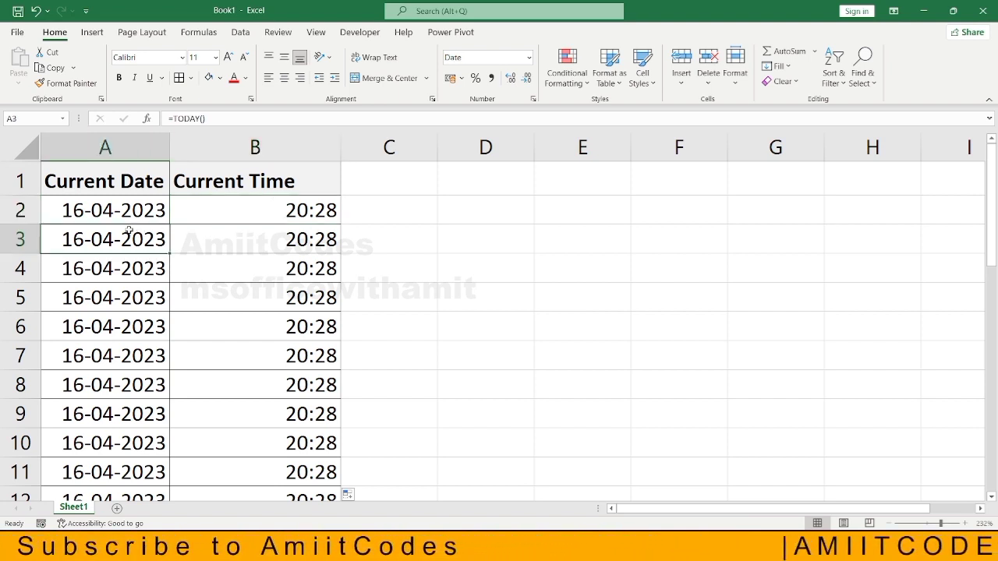
click(187, 244)
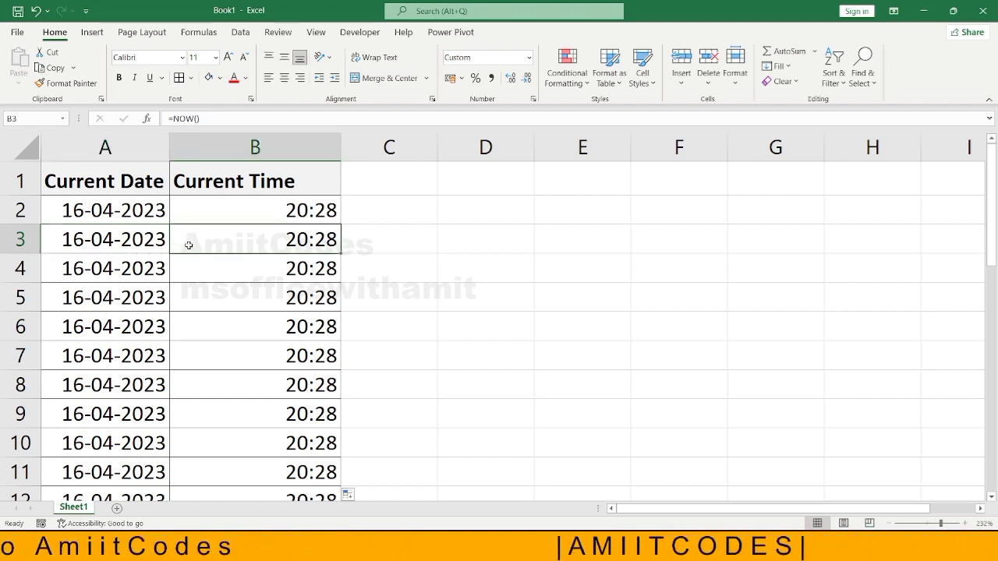